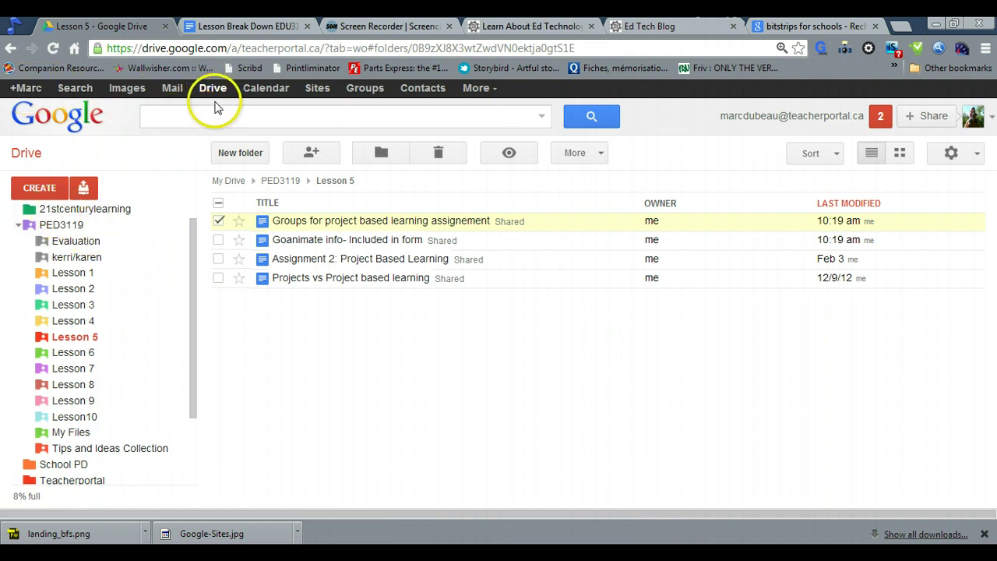
# Step: Expand Google Drive's CREATE > More submenu to show Script, Pixlr Express and Connect more apps
pyautogui.click(41, 189)
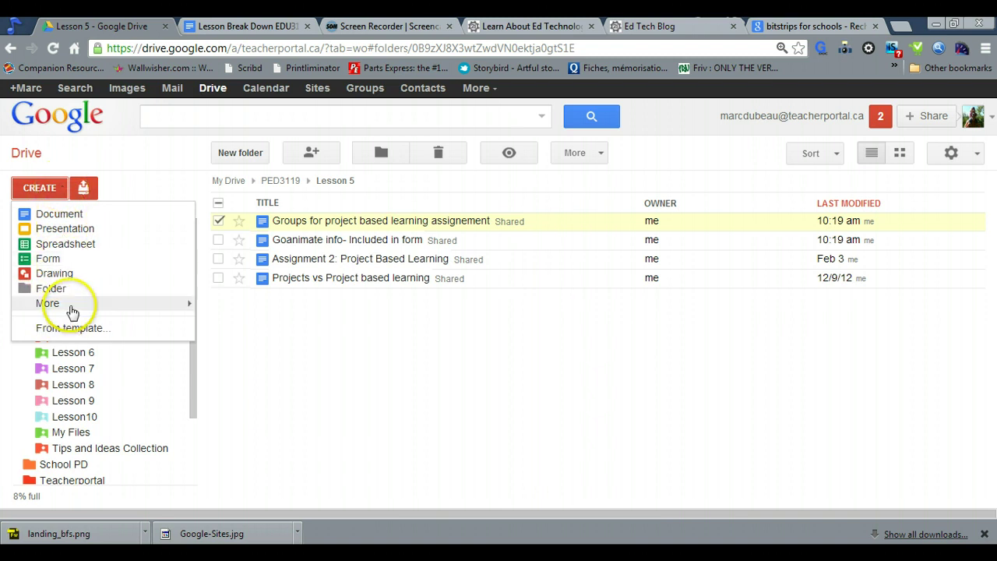
pyautogui.moveTo(69, 308)
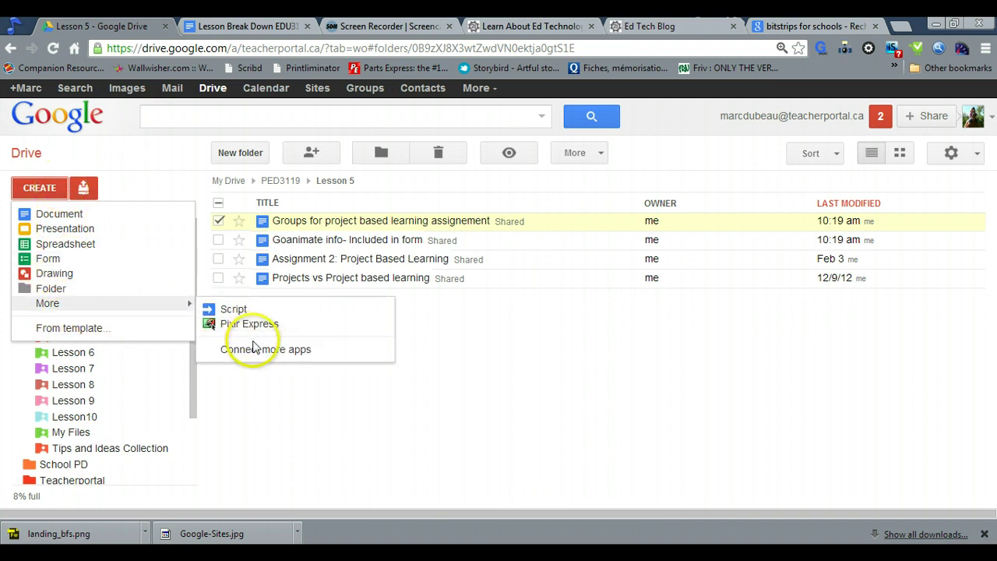
# Step: Open the Chrome Web Store's Drive apps collection via Connect more apps
pyautogui.click(257, 350)
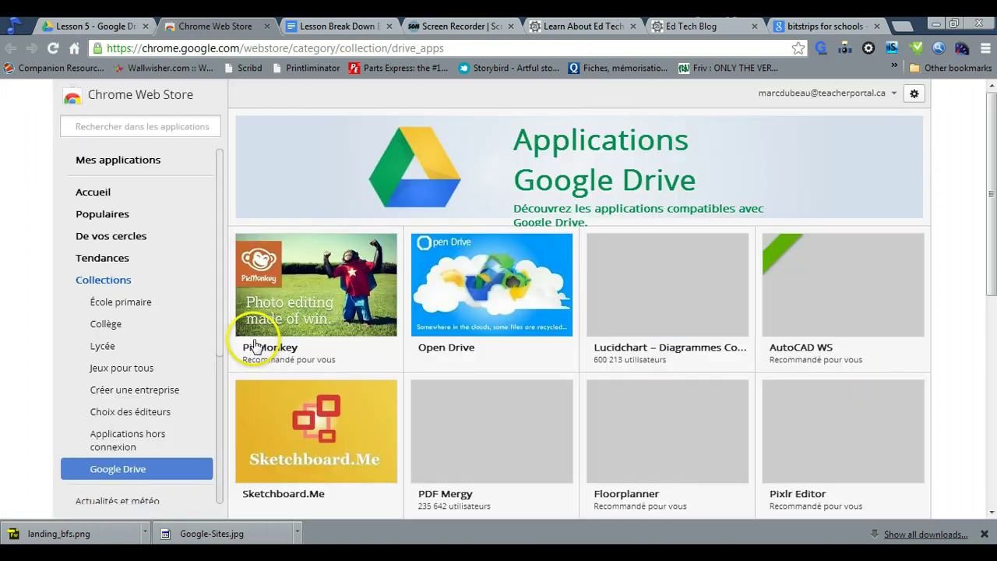
pyautogui.moveTo(257, 339)
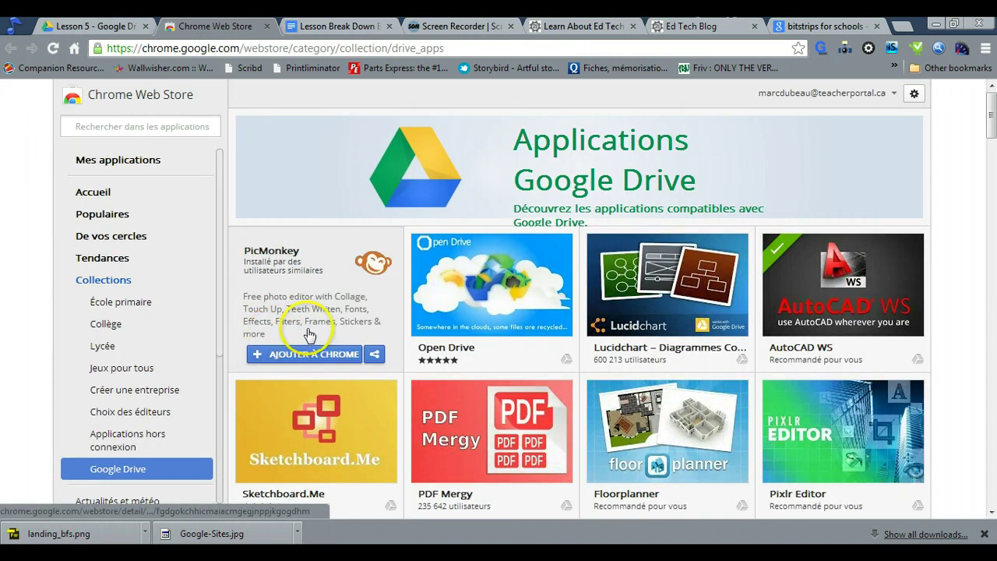
pyautogui.scroll(-3, 888, 290)
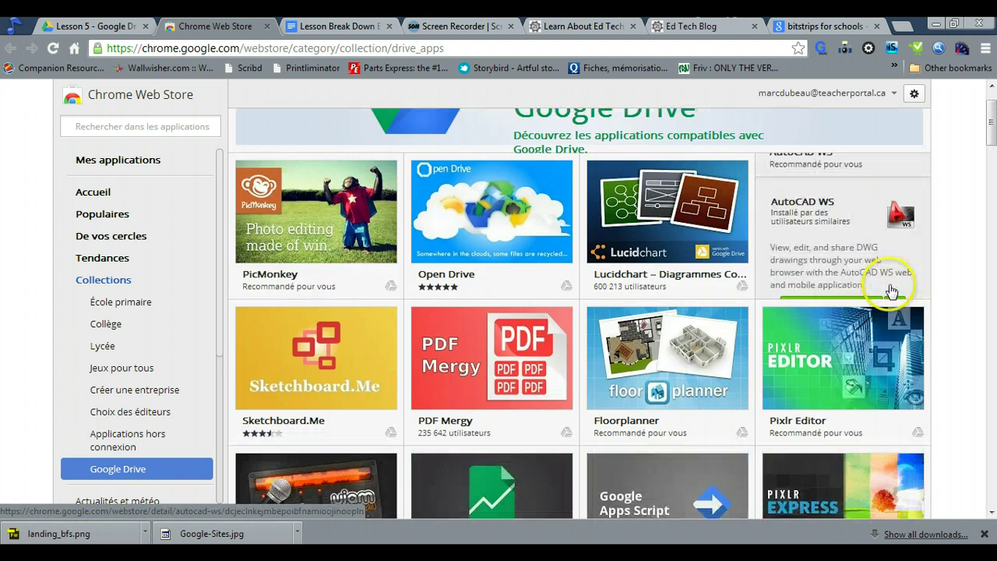
pyautogui.moveTo(894, 294)
pyautogui.scroll(-1, 894, 294)
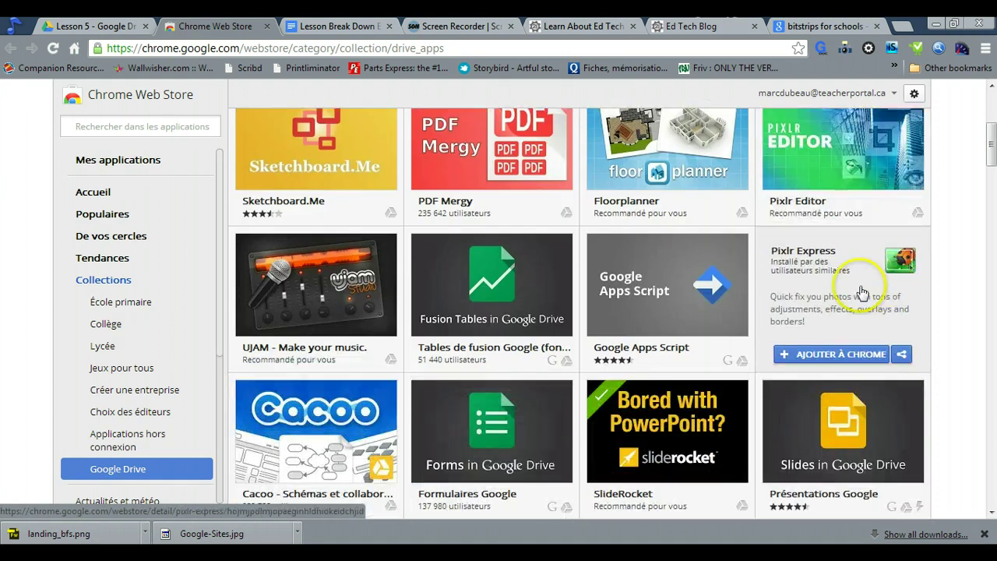
pyautogui.moveTo(310, 280)
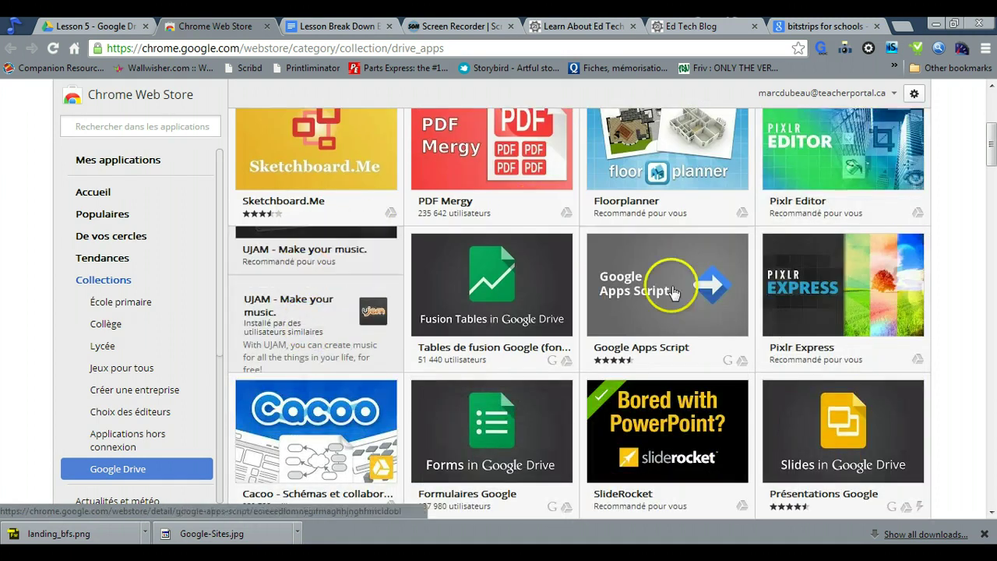
pyautogui.moveTo(856, 294)
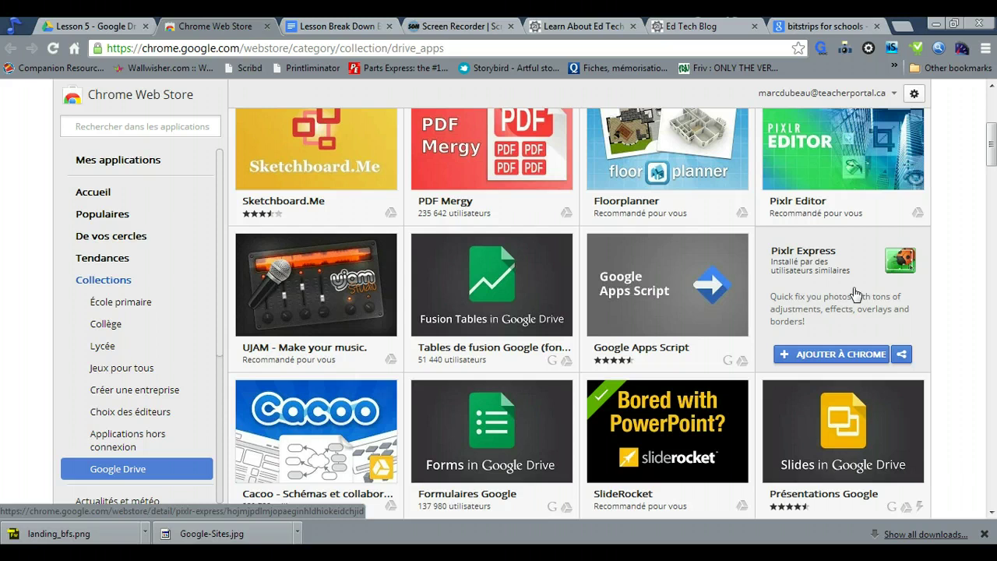
# Step: Find WeVideo for Google Drive in the list and launch it with Lancer l'appli
pyautogui.scroll(-3, 964, 296)
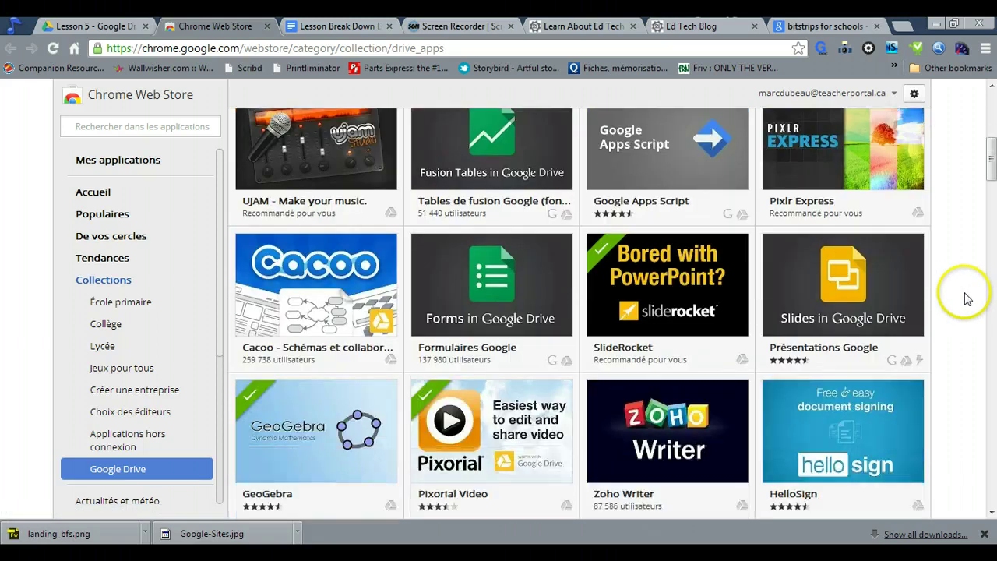
pyautogui.scroll(-5, 964, 300)
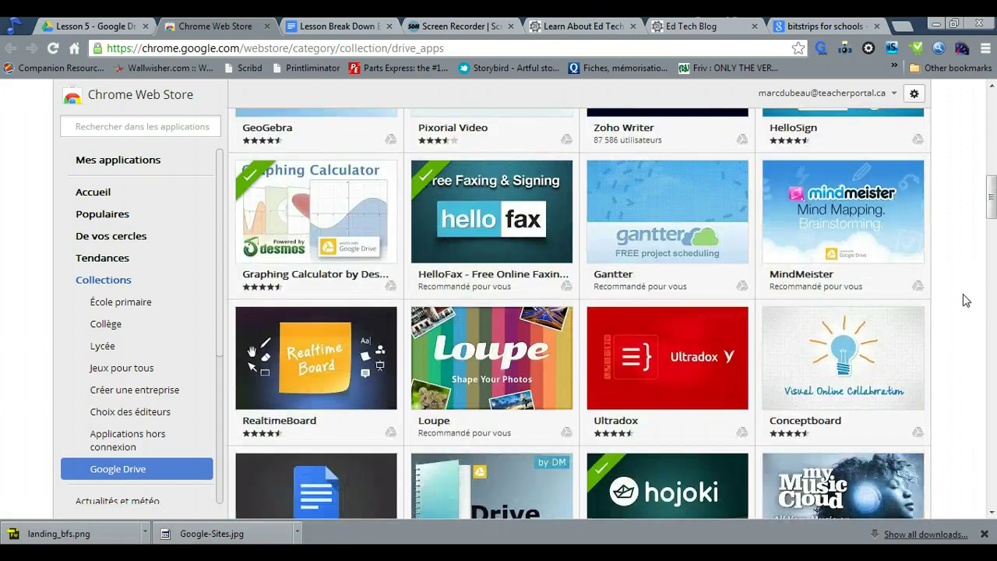
pyautogui.scroll(-5, 964, 298)
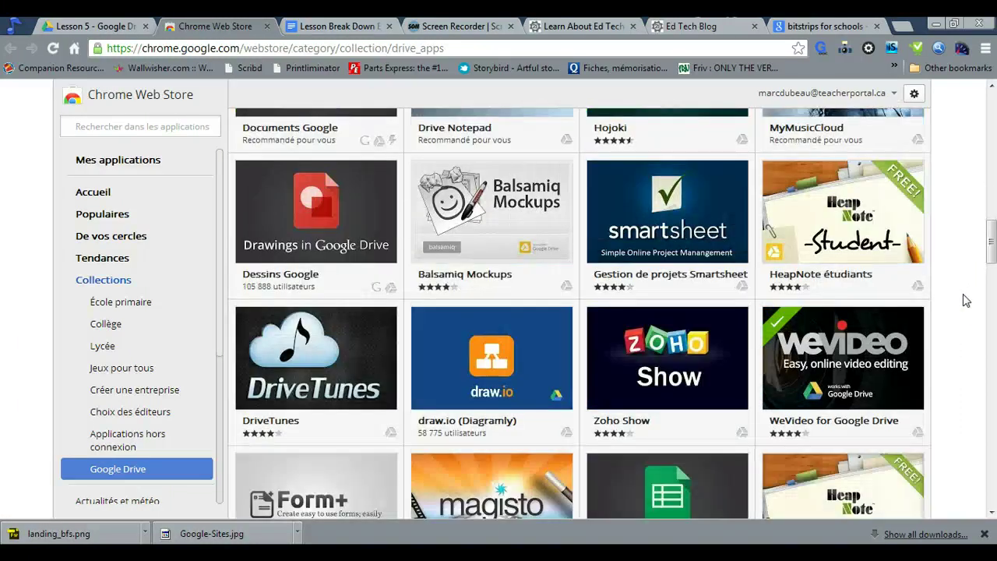
pyautogui.click(846, 351)
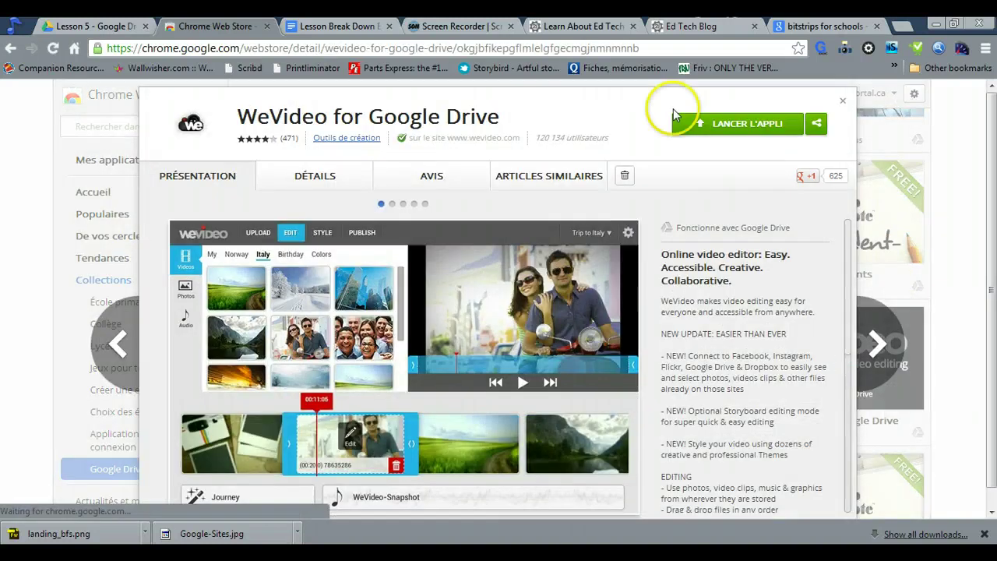
pyautogui.click(723, 125)
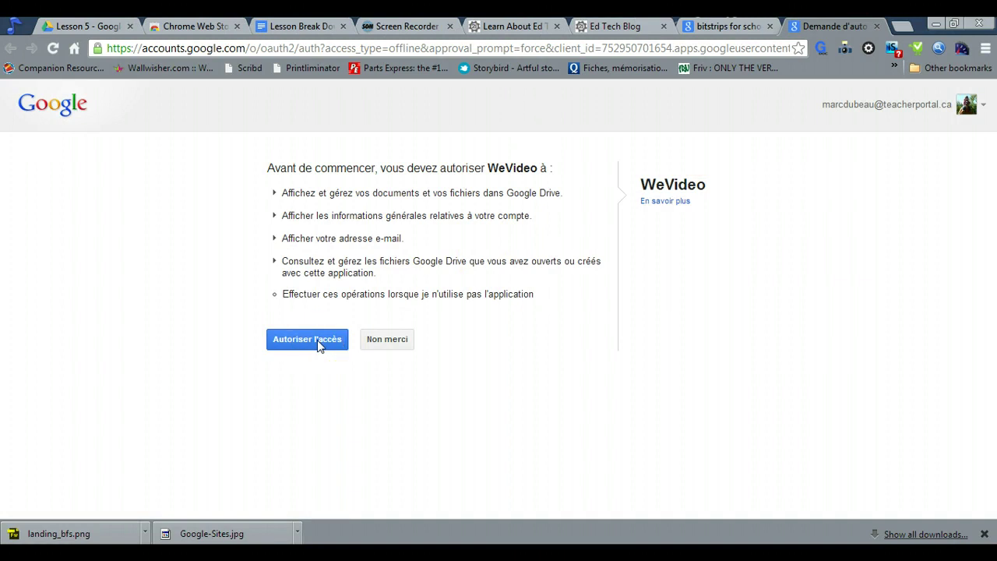
# Step: Grant WeVideo access to Google Drive and start a new project
pyautogui.click(318, 344)
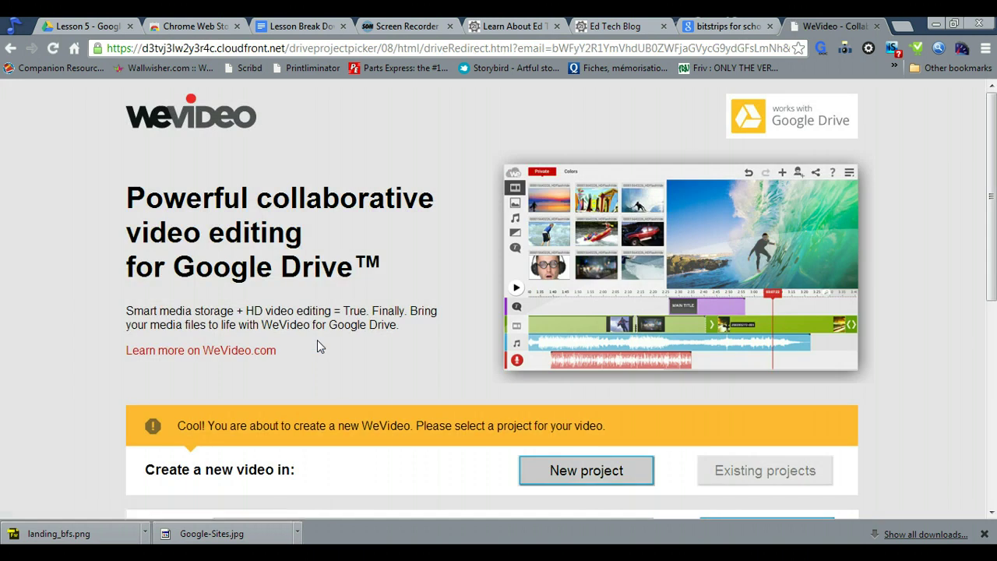
pyautogui.click(569, 477)
pyautogui.click(569, 477)
# Step: Name the new project 'Mynewproject' and create it
pyautogui.scroll(-1, 570, 473)
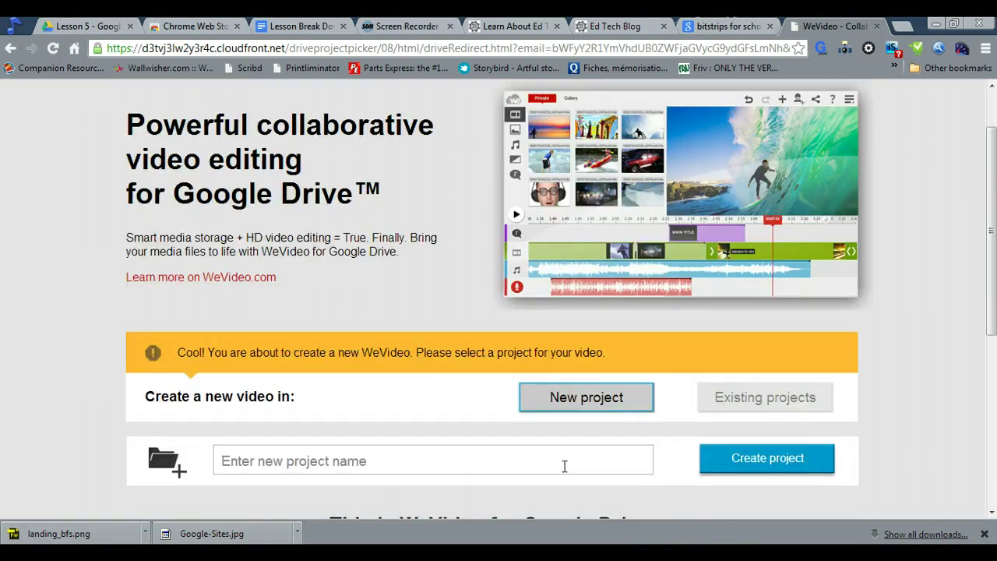
pyautogui.click(471, 465)
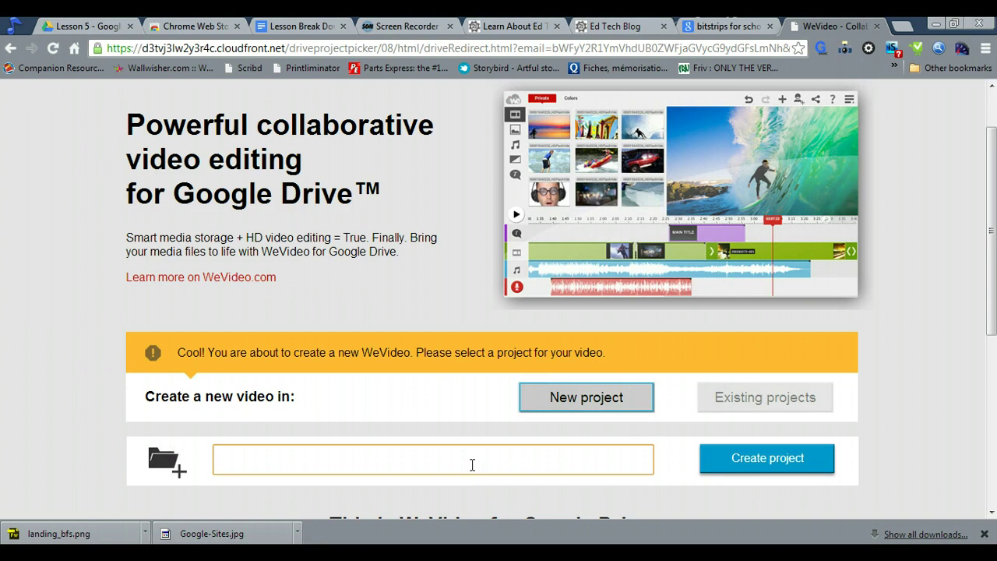
pyautogui.write('Mynewproject')
pyautogui.click(768, 458)
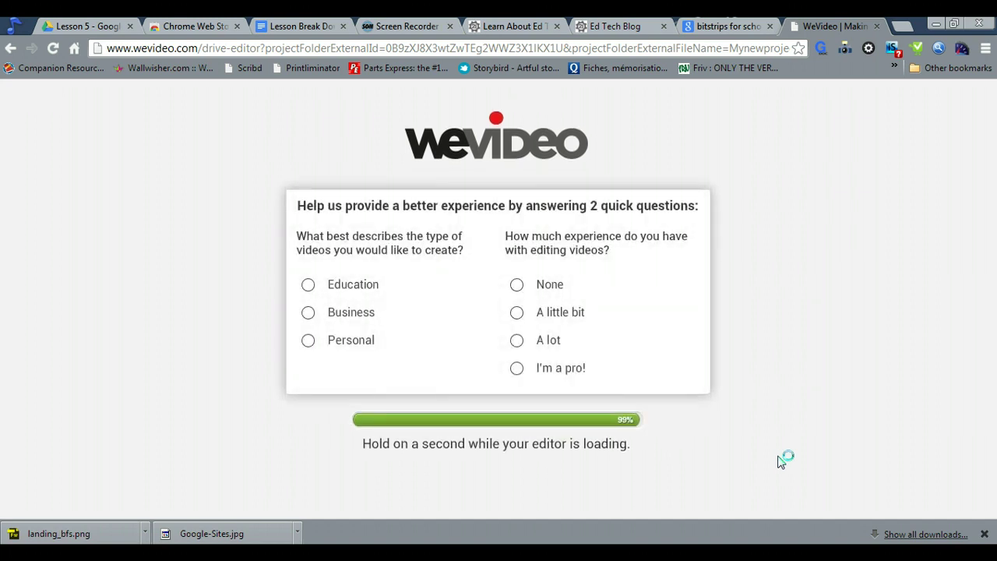
# Step: Answer the setup survey with Education and I'm a pro!, then start the editor
pyautogui.click(310, 285)
pyautogui.click(519, 368)
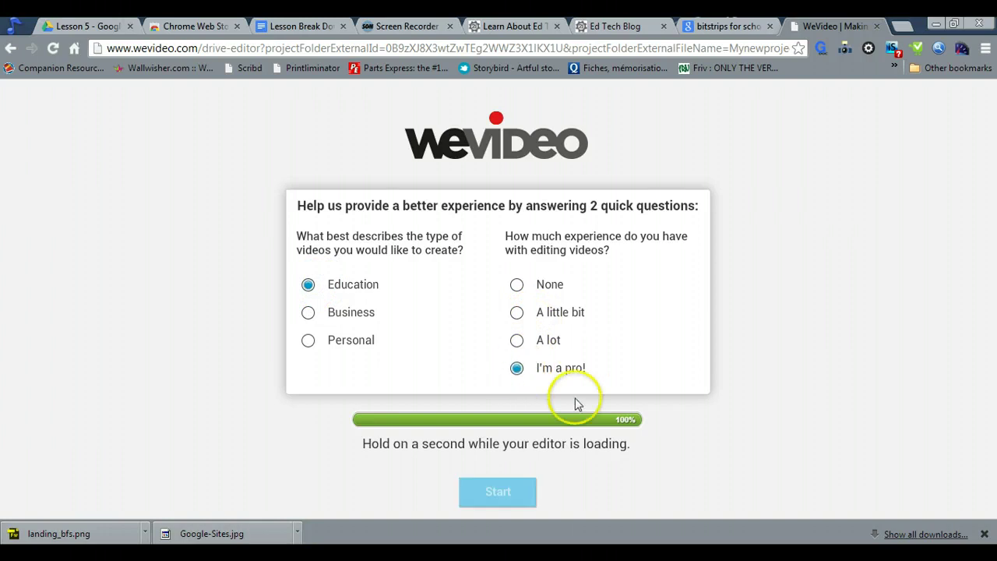
pyautogui.click(517, 490)
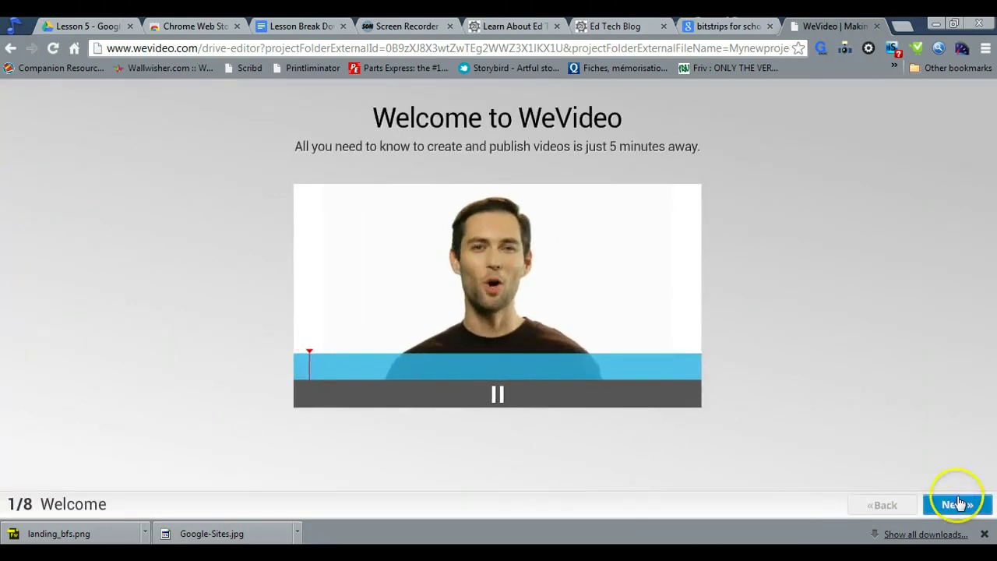
# Step: Step through all eight steps of the intro tour and close it
pyautogui.click(958, 503)
pyautogui.click(961, 505)
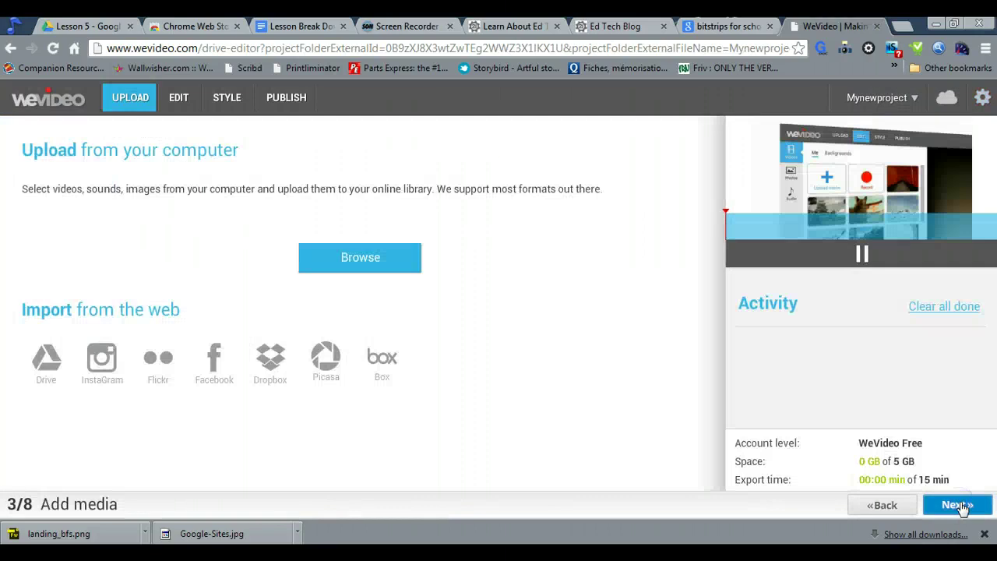
pyautogui.click(961, 505)
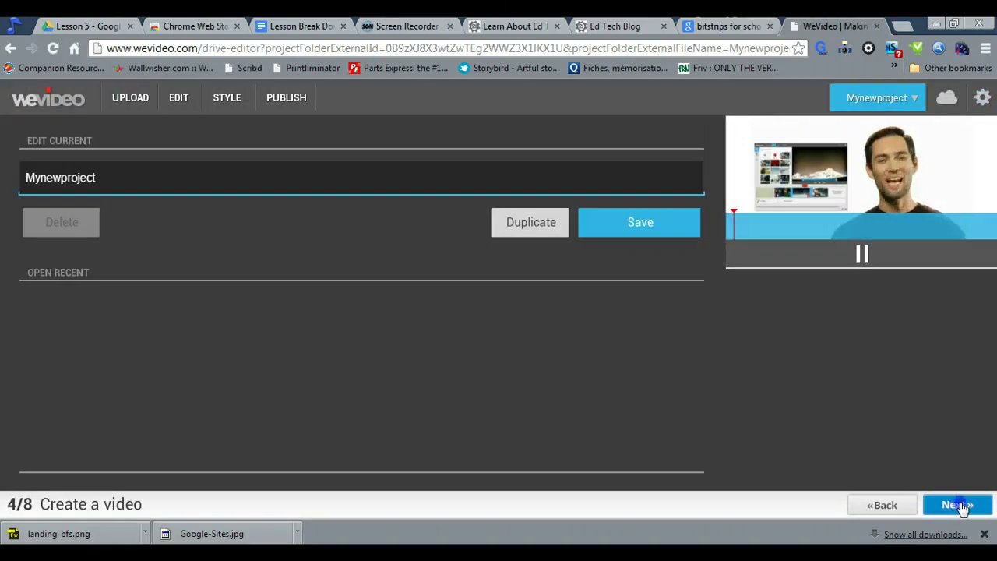
pyautogui.click(961, 504)
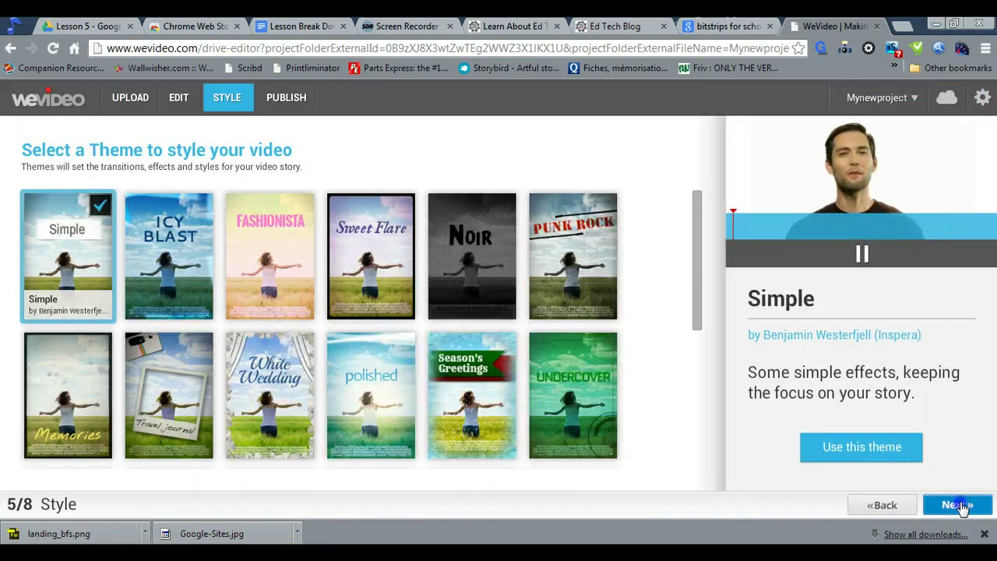
pyautogui.click(961, 505)
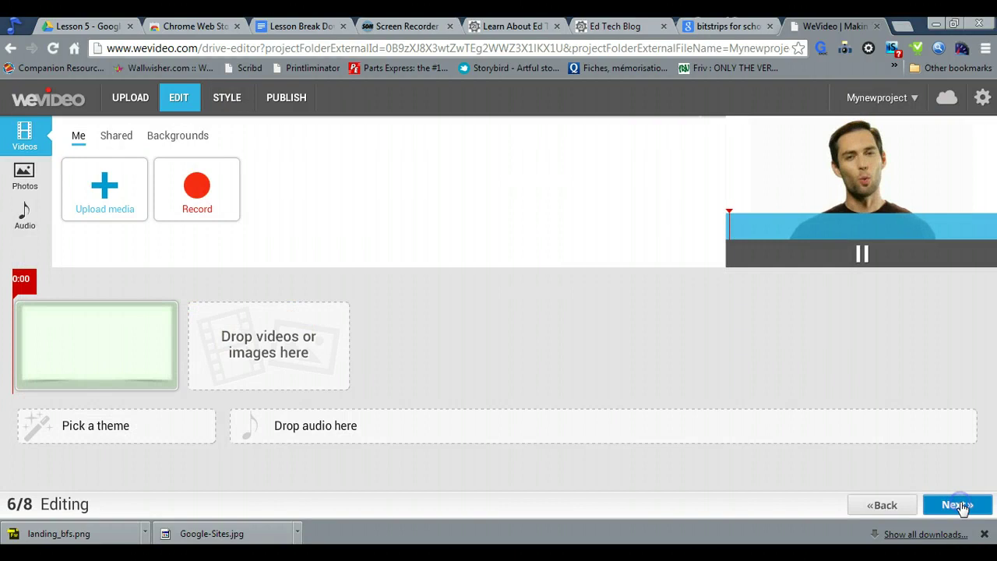
pyautogui.click(961, 505)
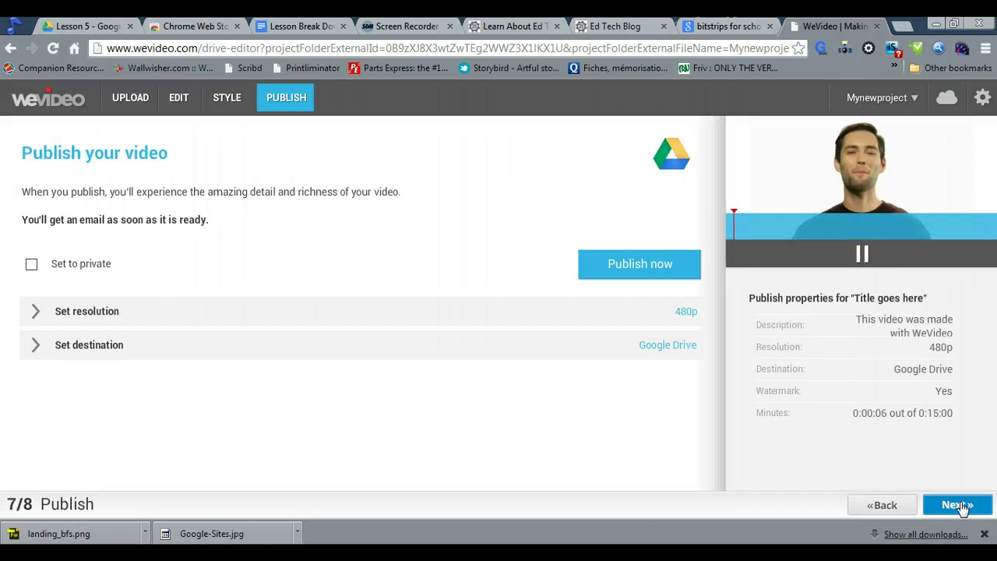
pyautogui.click(962, 505)
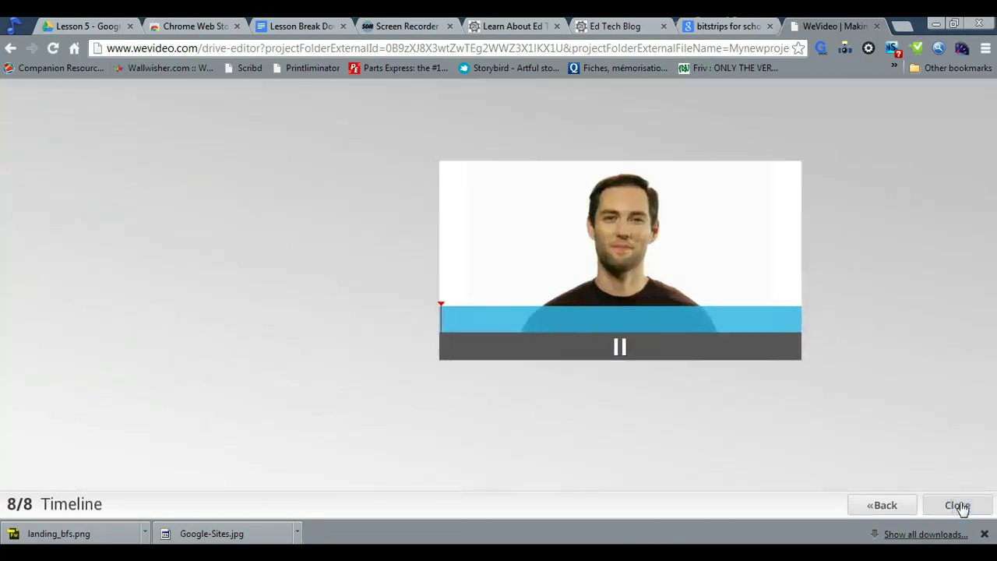
pyautogui.click(960, 505)
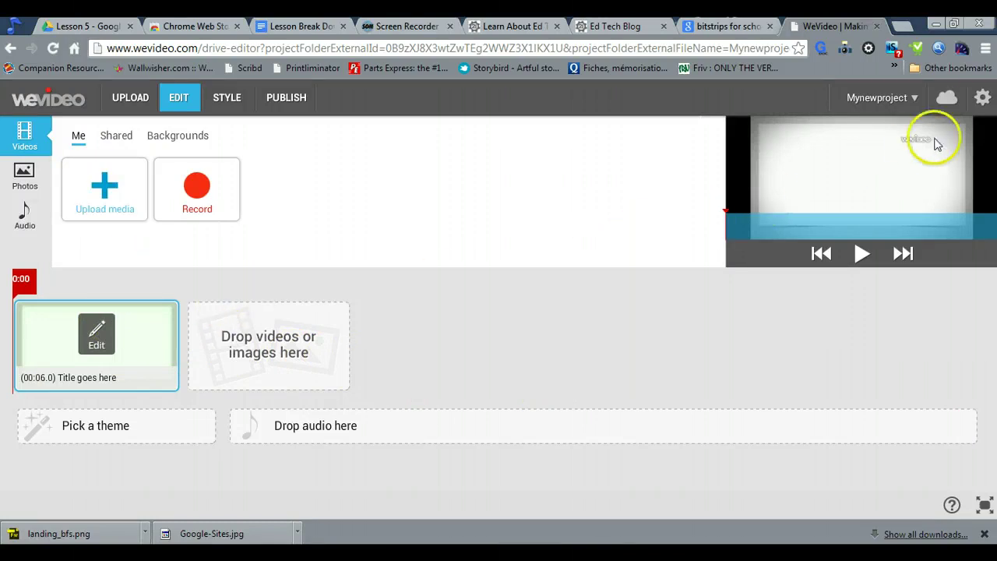
# Step: Switch the editor to Storyboard editing mode from the settings gear
pyautogui.click(984, 100)
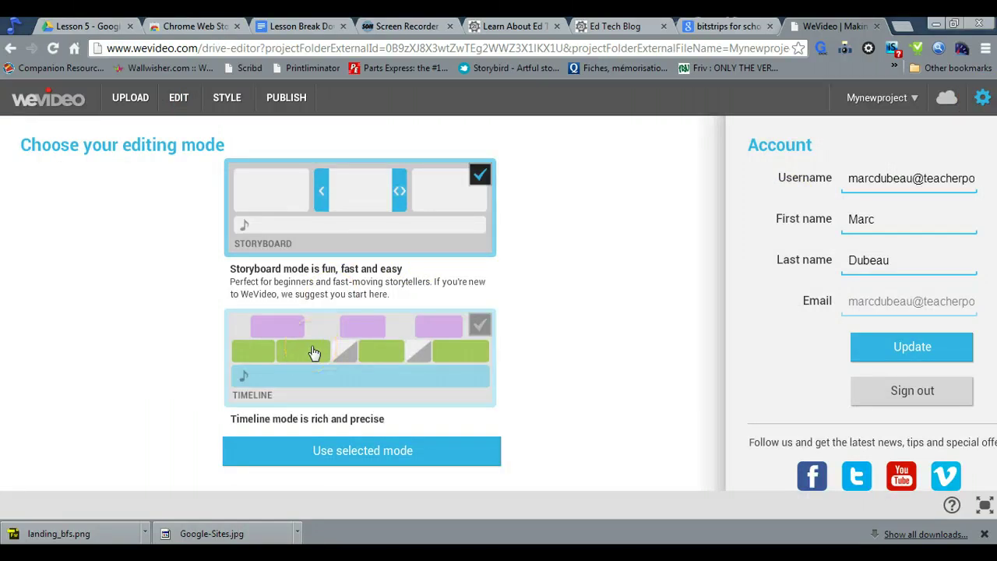
pyautogui.click(380, 215)
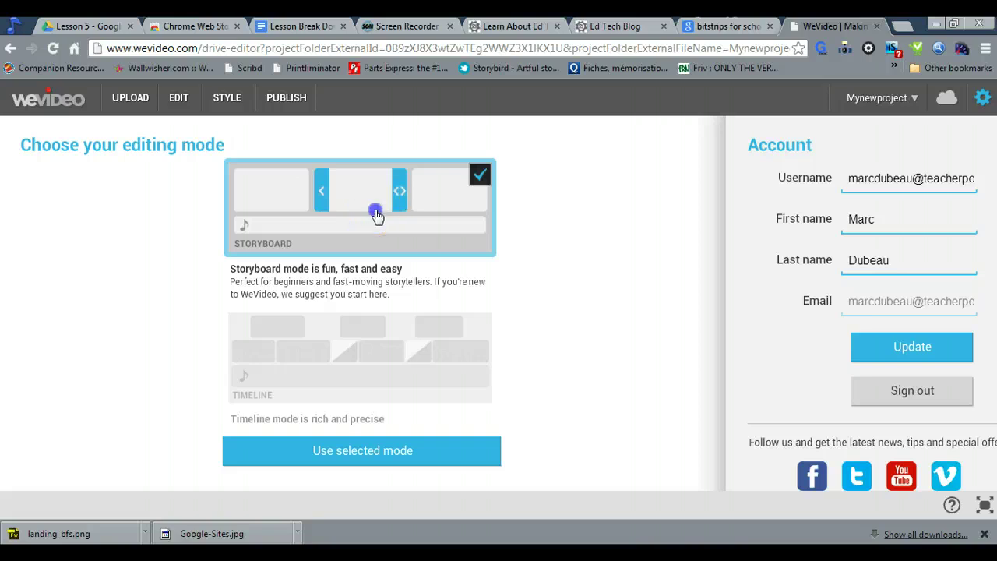
pyautogui.click(351, 454)
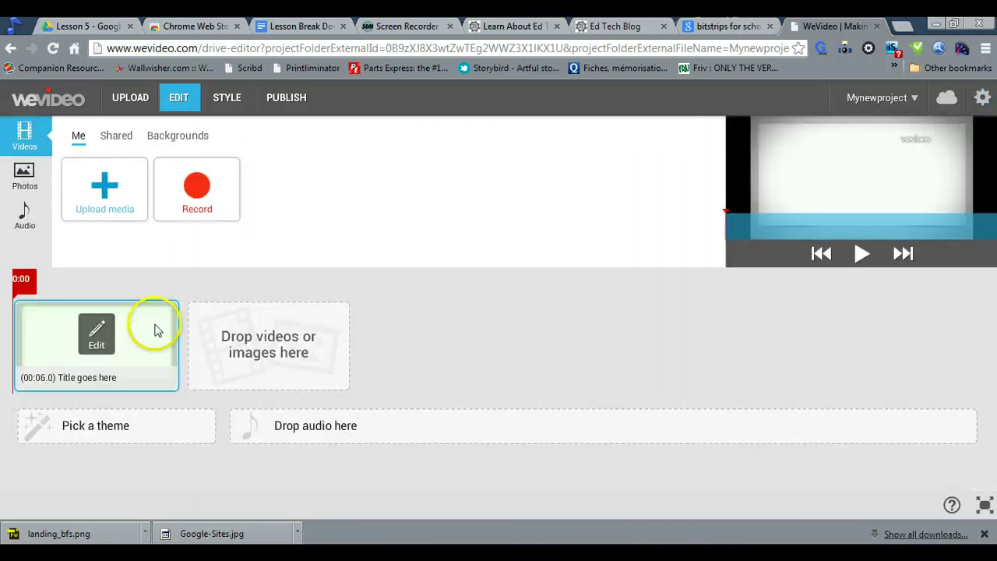